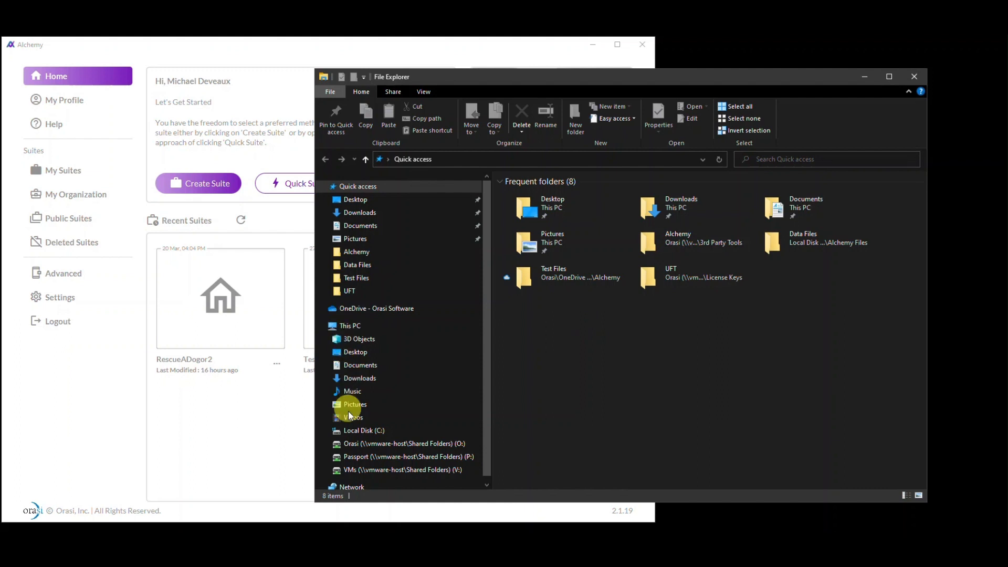
Browse to the Data Files folder inside C:\Alchemy Files to view the CSV file, and minimize File Explorer
click(353, 434)
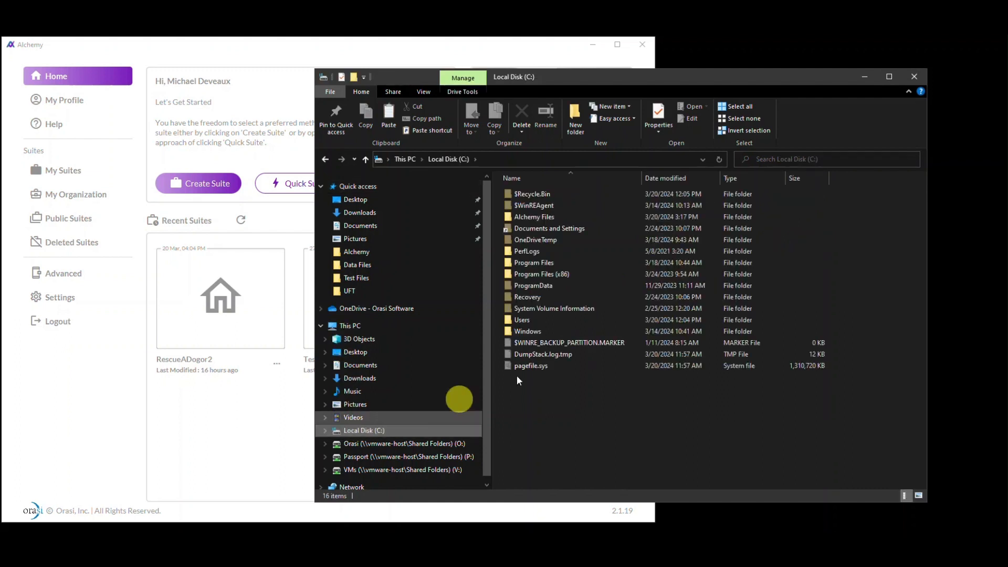
click(538, 218)
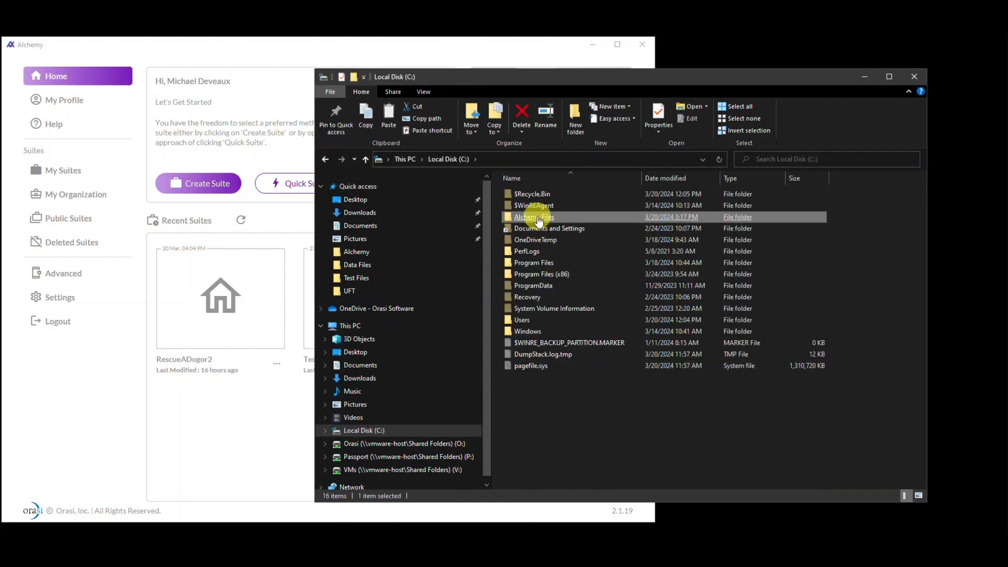
double_click(537, 218)
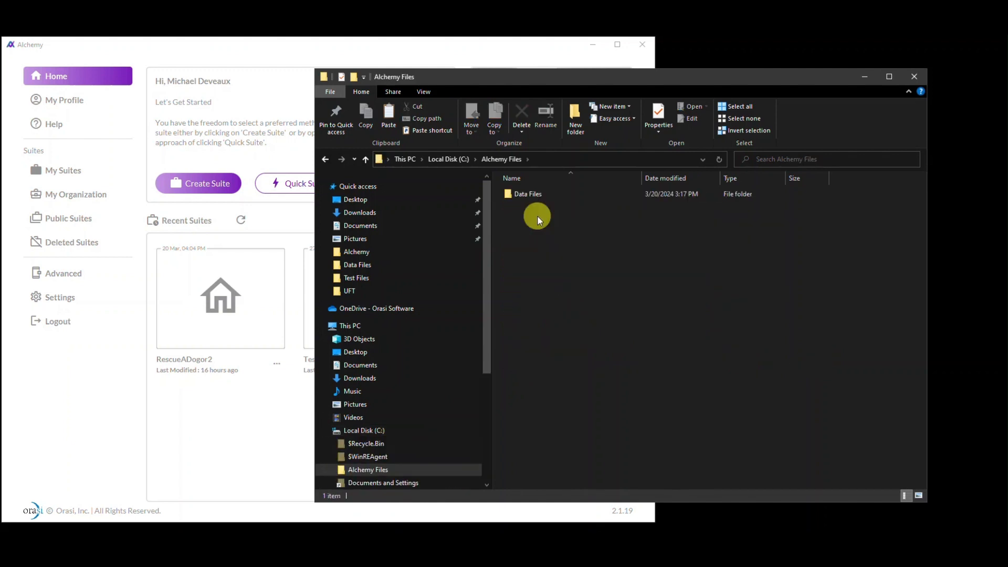
click(523, 198)
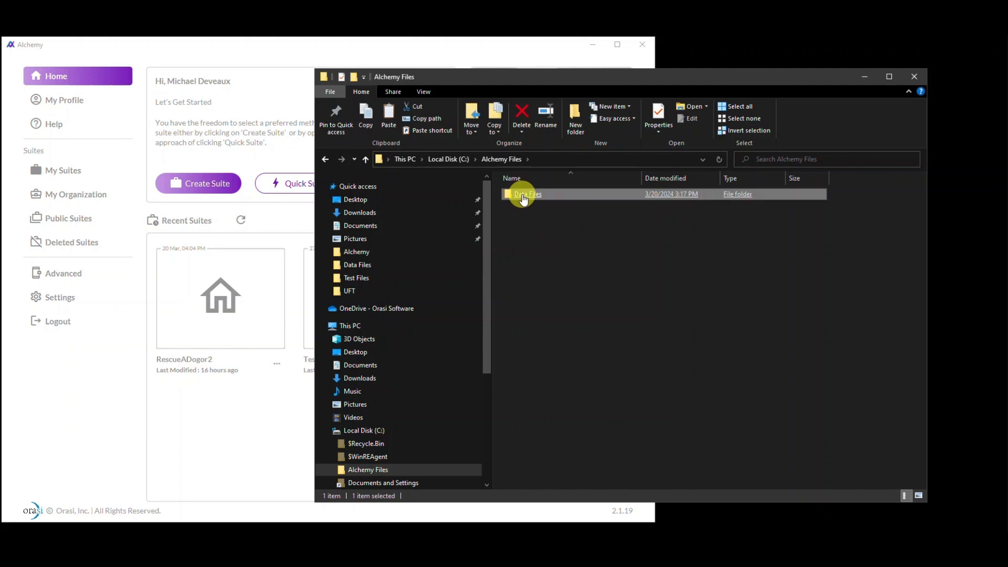
double_click(523, 196)
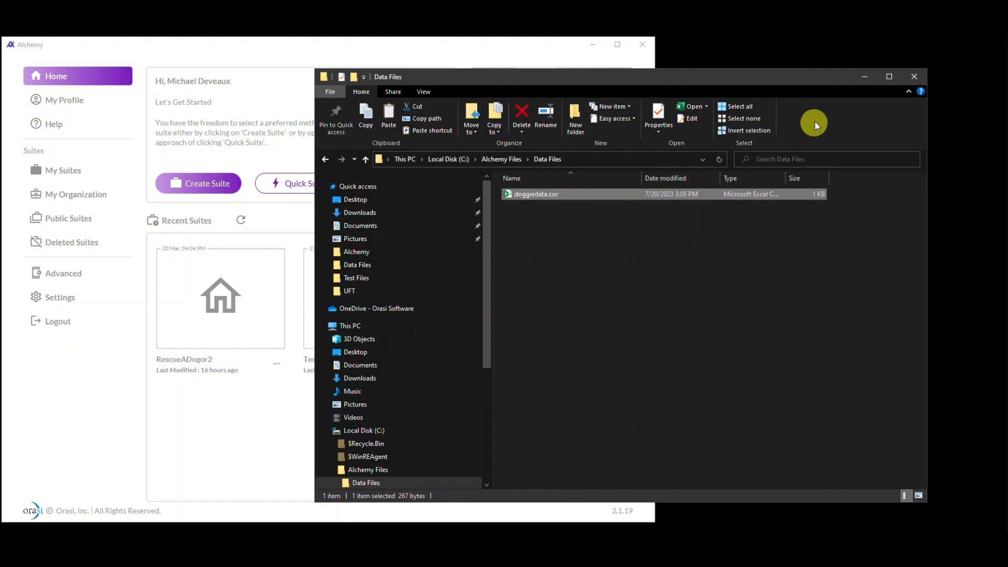
click(865, 78)
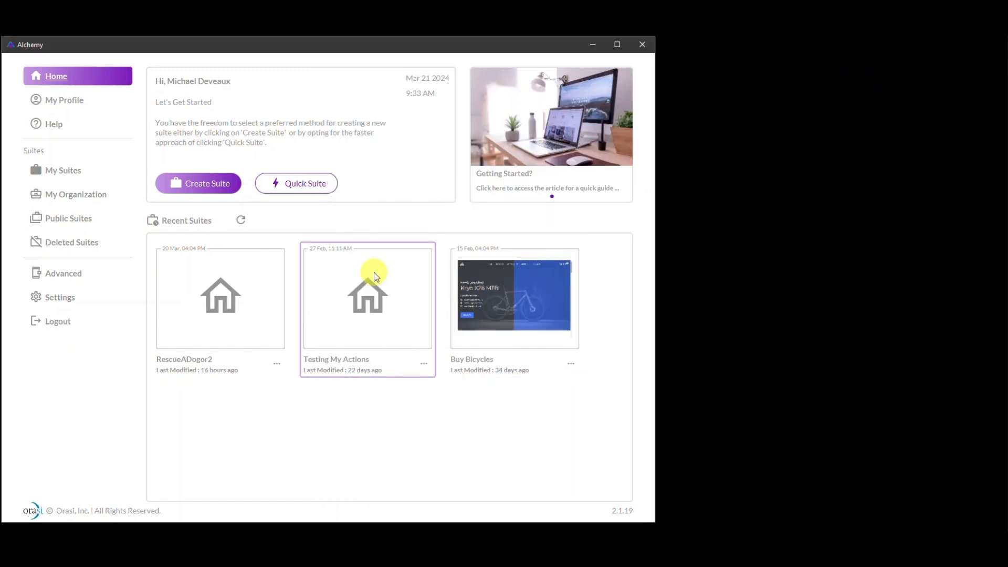
Set the Home Folder in the IDE execution settings to C:\Alchemy Files and close the settings
click(58, 304)
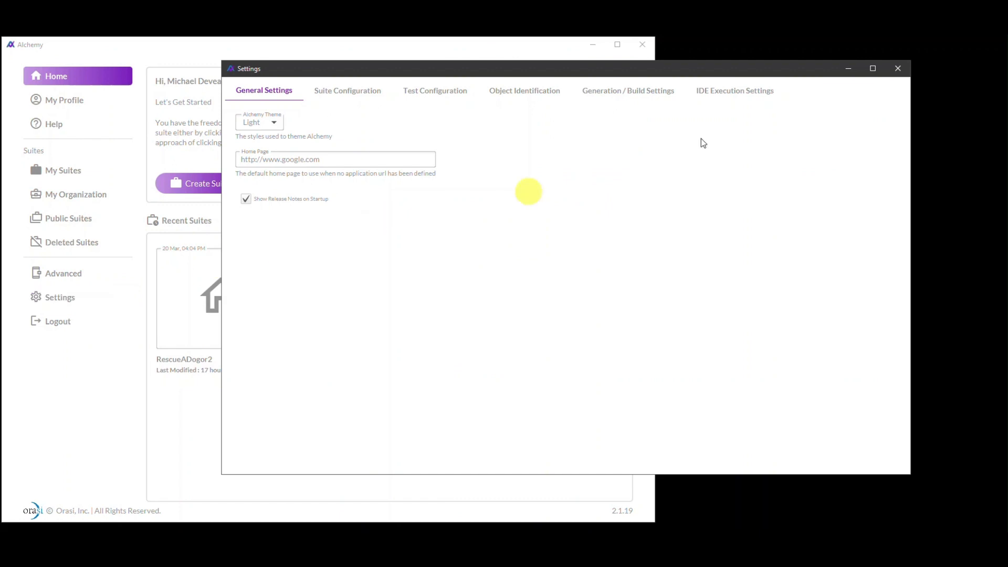
click(729, 94)
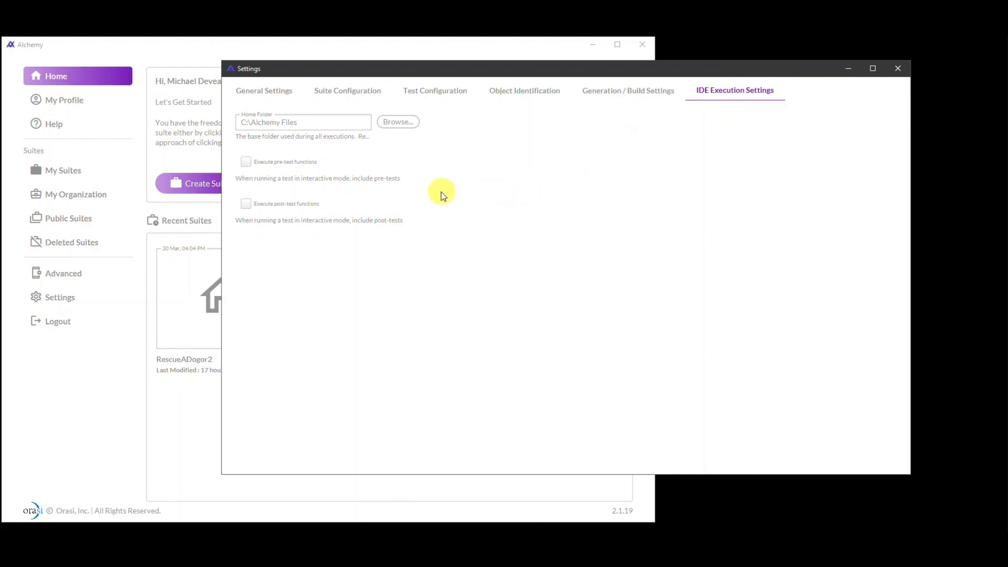
click(398, 121)
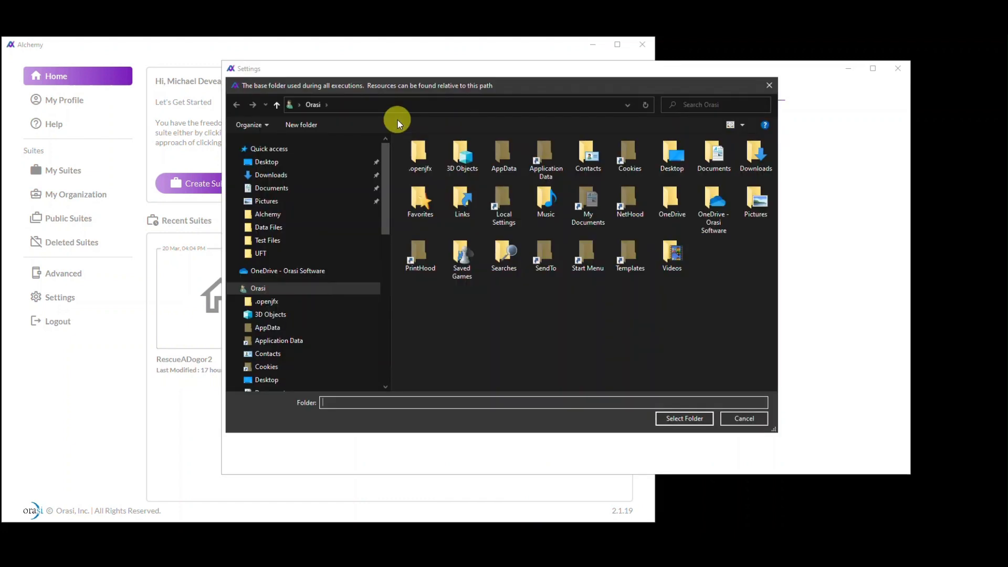
click(235, 289)
scroll(265, 354, down, 2)
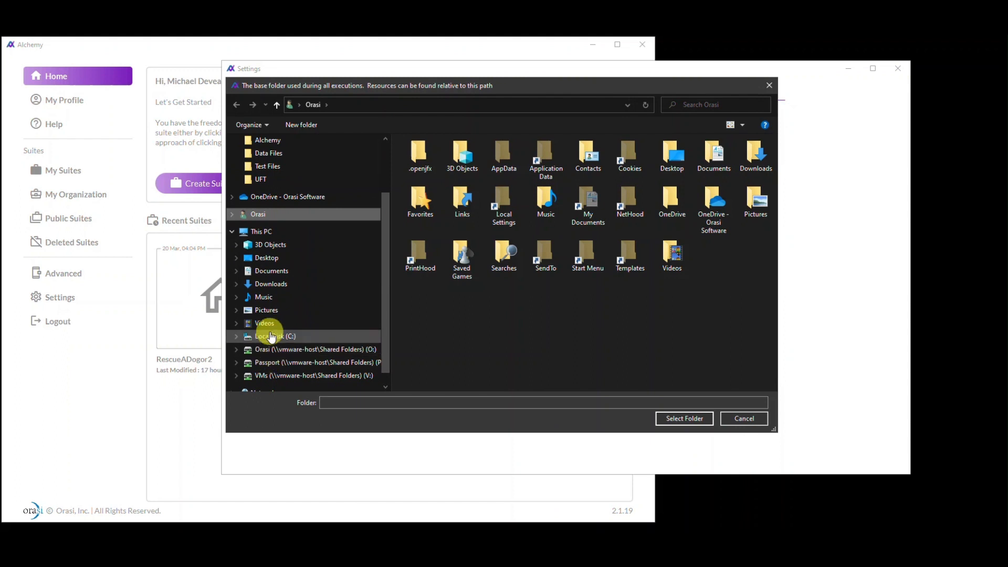
click(272, 337)
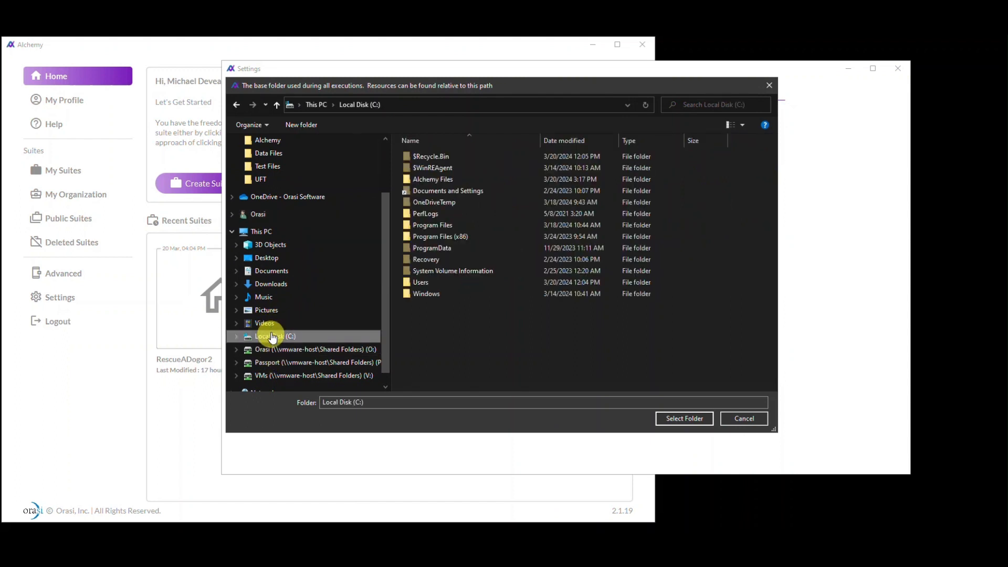
double_click(450, 180)
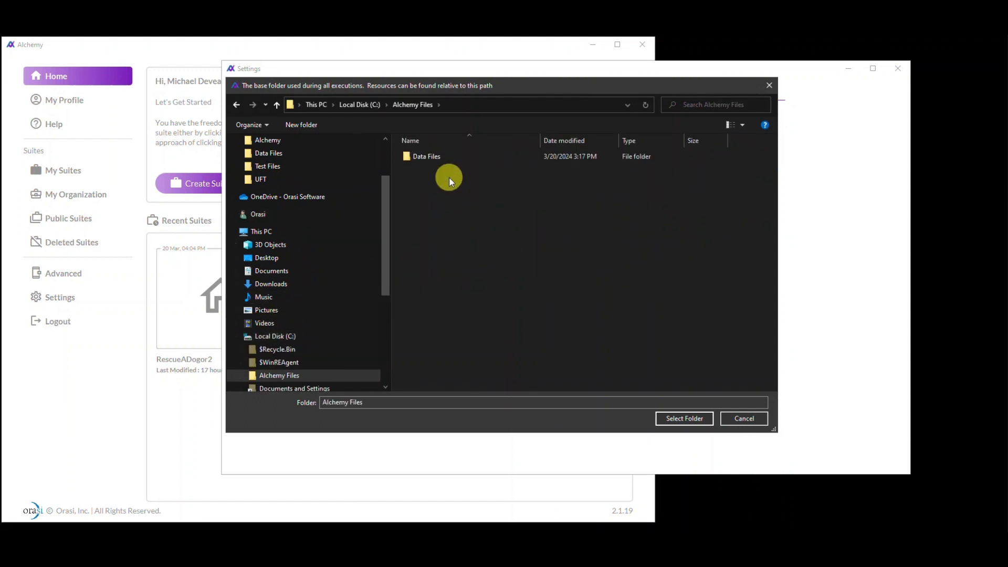
click(674, 420)
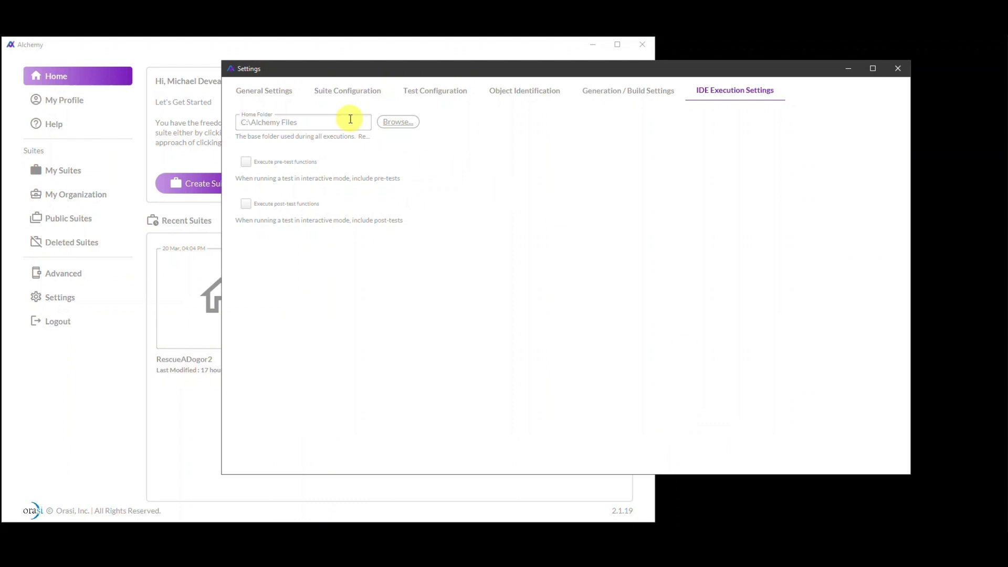
drag(348, 122, 234, 122)
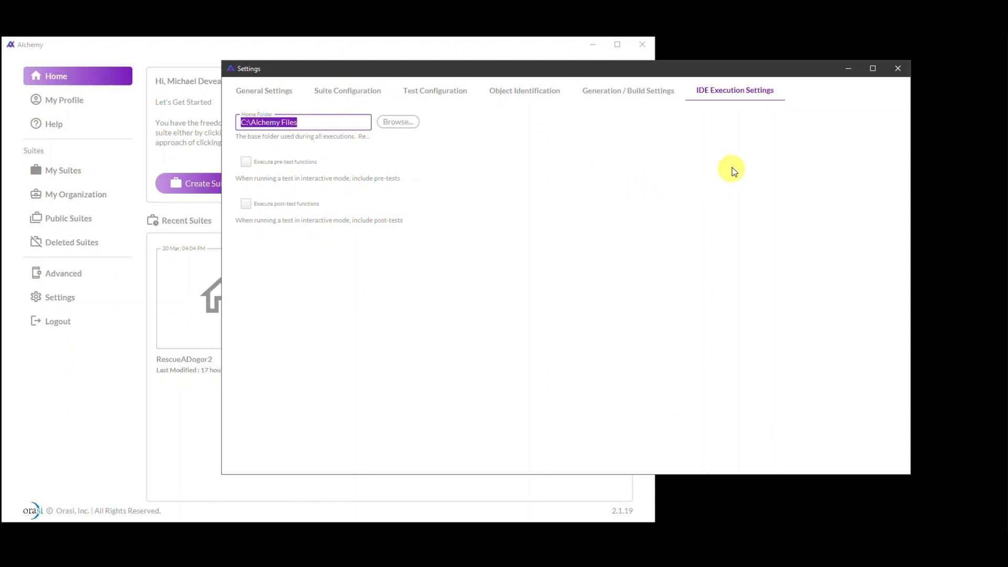
click(897, 68)
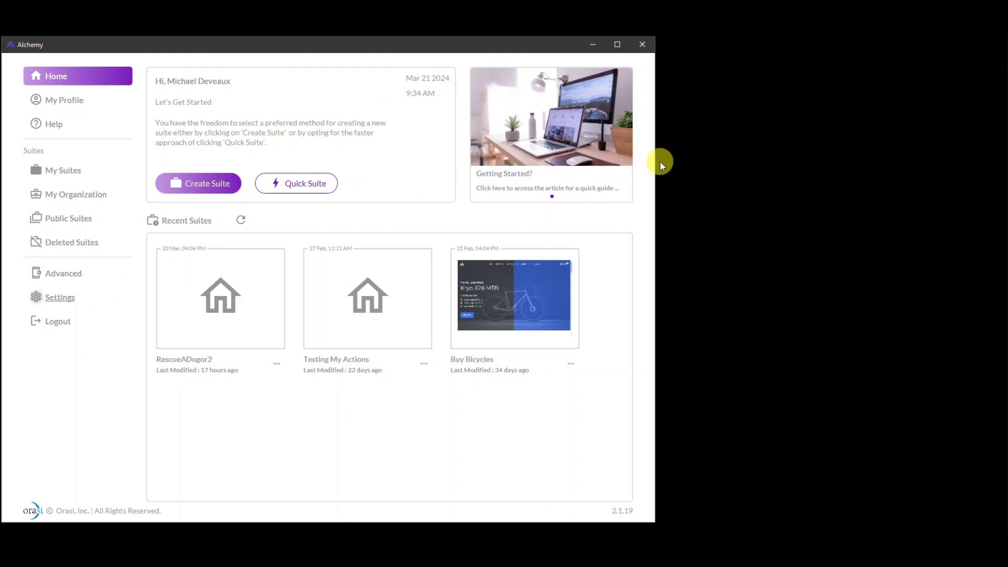
Open the RescueADogor2 suite and open its DoggieData data source for editing
click(225, 293)
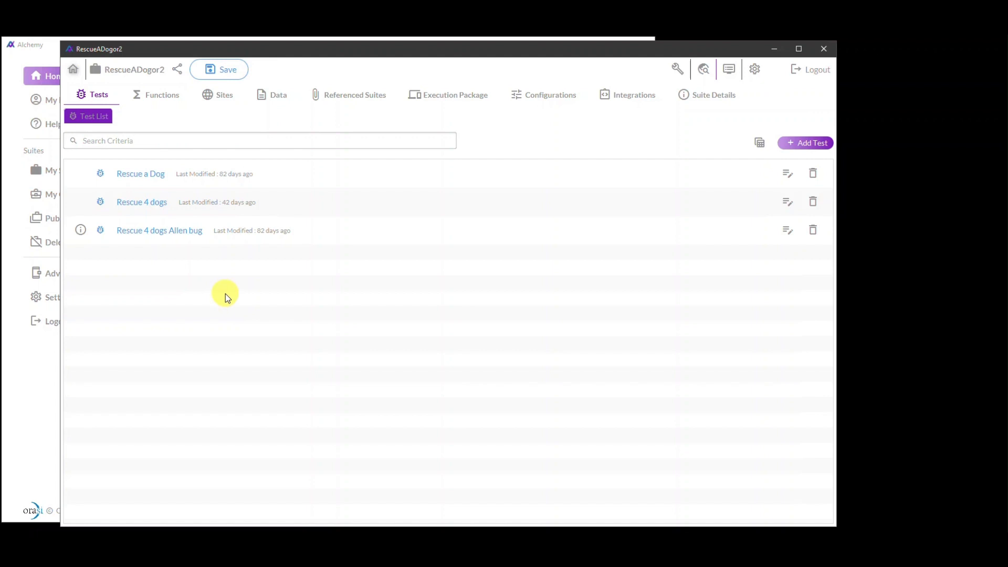
click(277, 103)
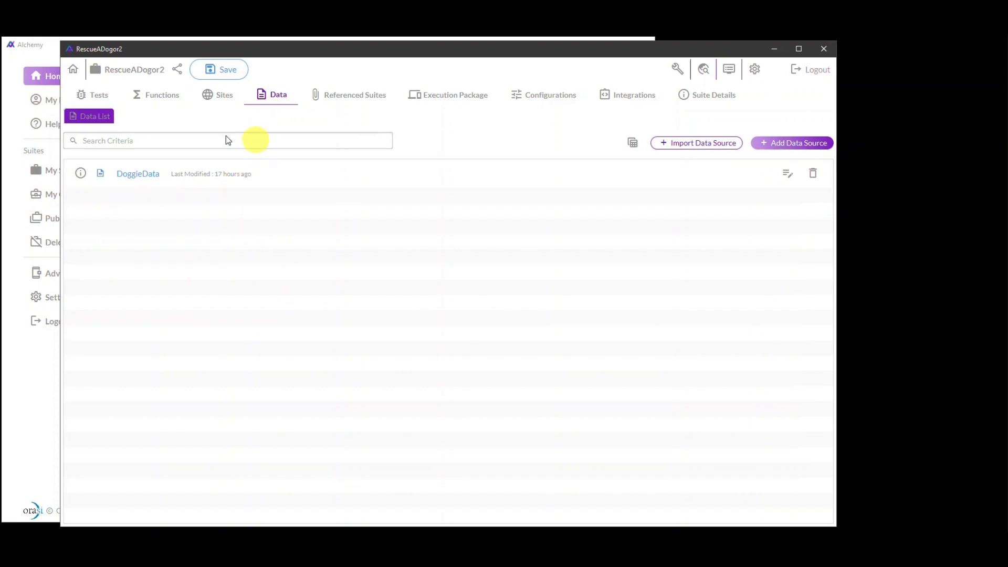
double_click(136, 178)
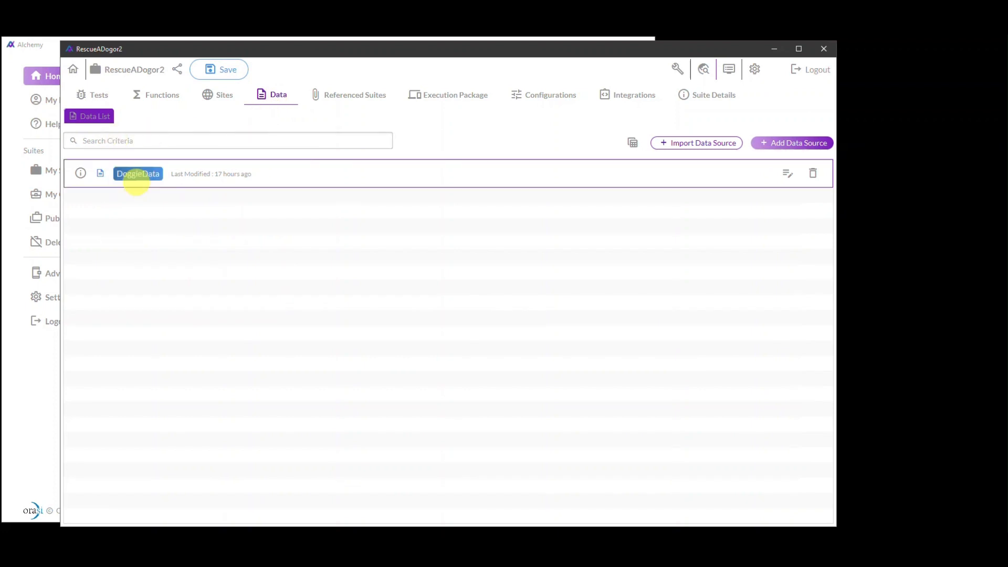
click(787, 174)
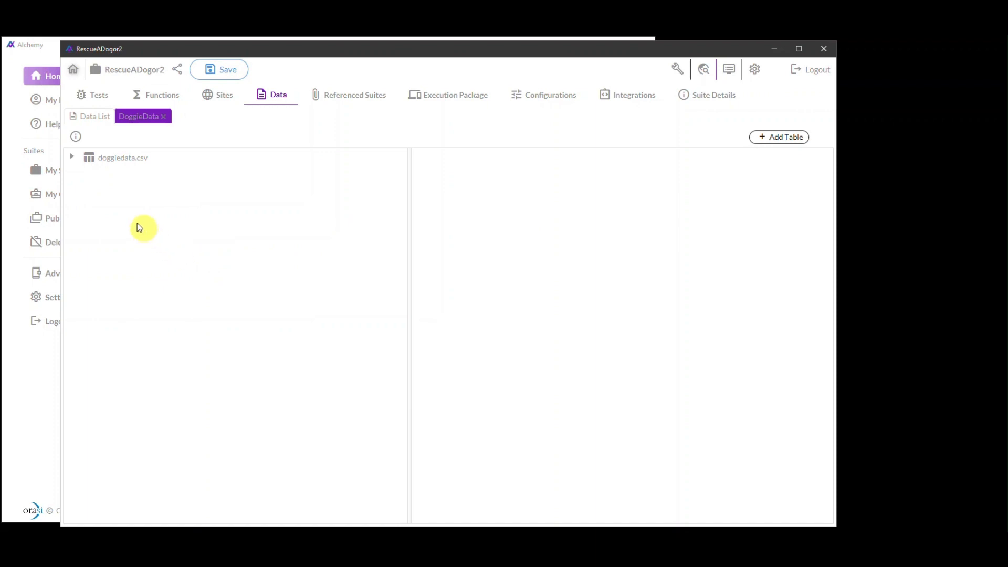
In the DoggieData source information, choose doggiedata.csv from C:\Alchemy Files\Data Files as the data source file
click(76, 137)
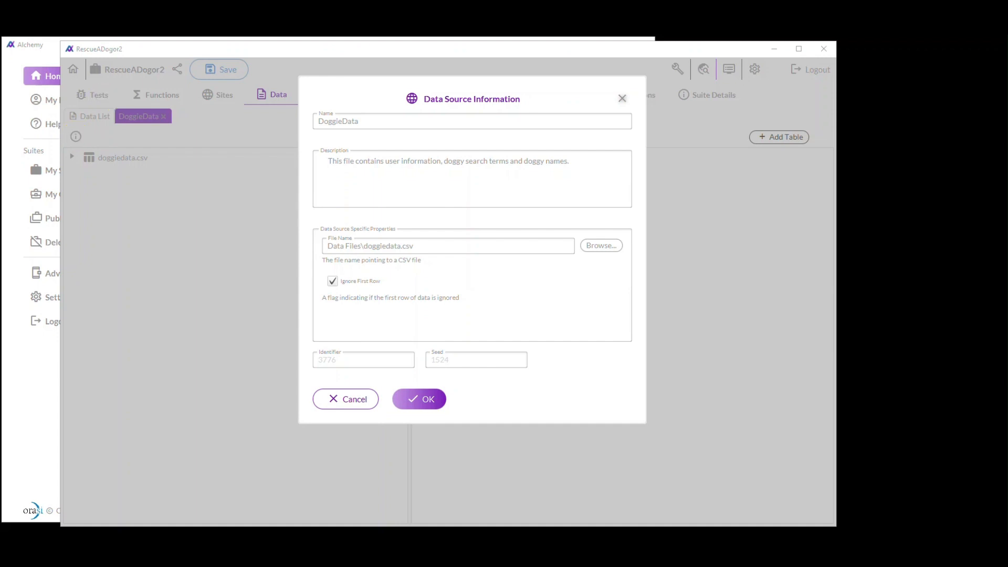
click(593, 251)
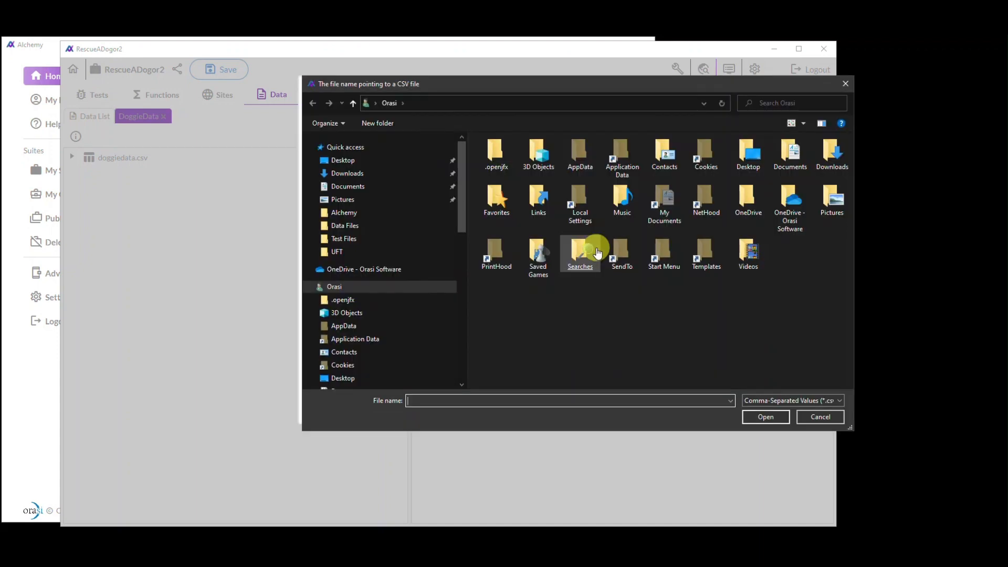
scroll(373, 336, down, 1)
scroll(354, 351, down, 2)
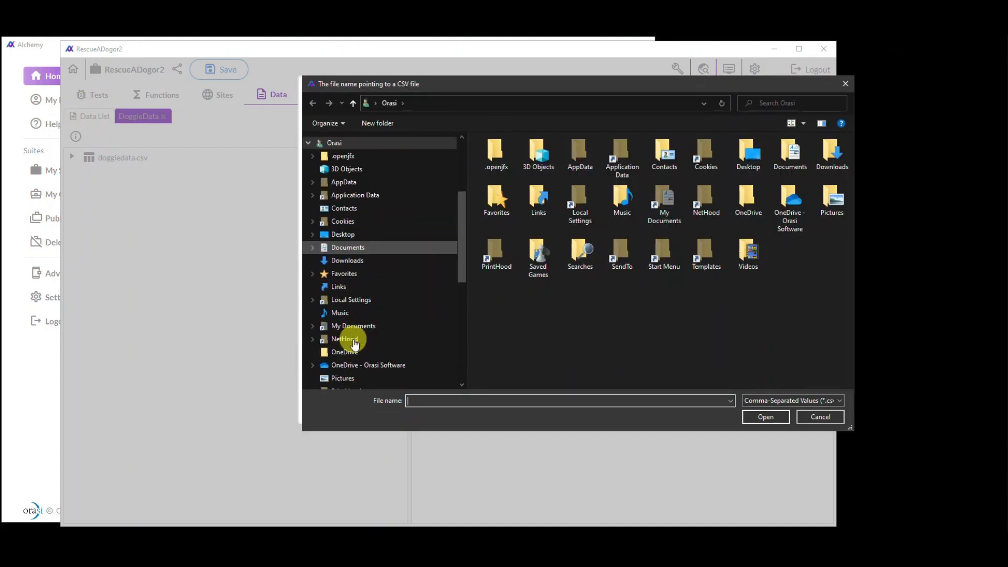
click(308, 142)
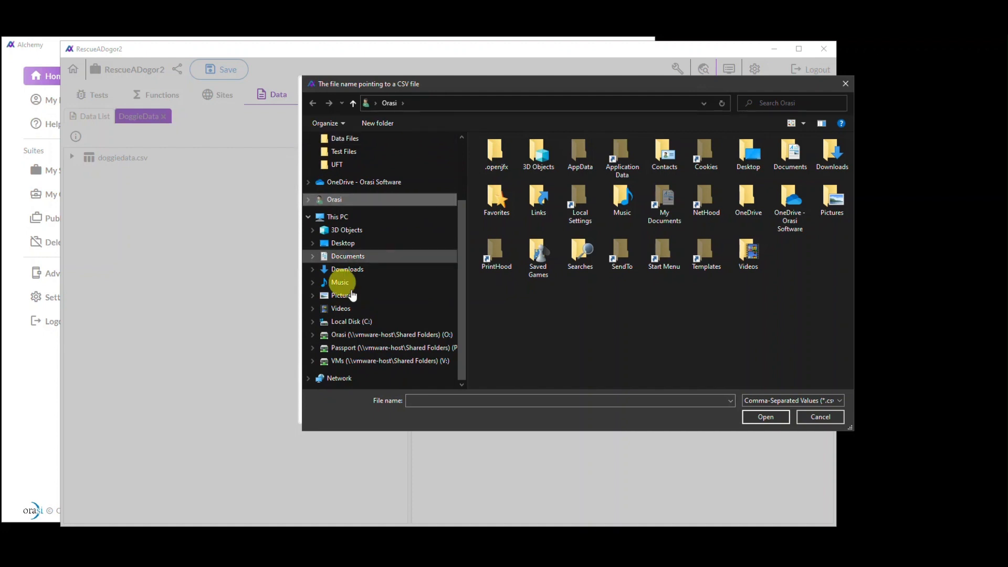
click(351, 323)
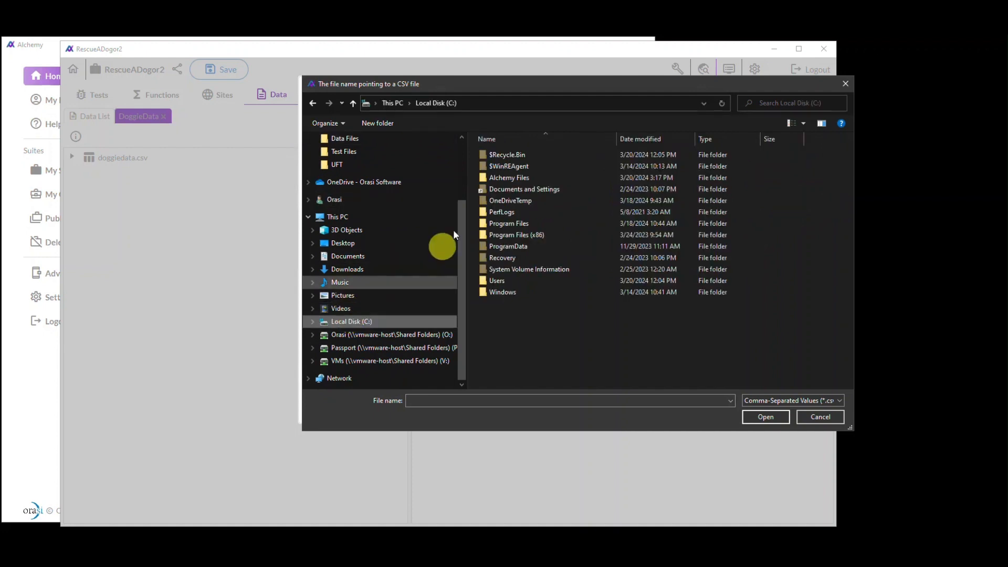
double_click(516, 177)
double_click(508, 154)
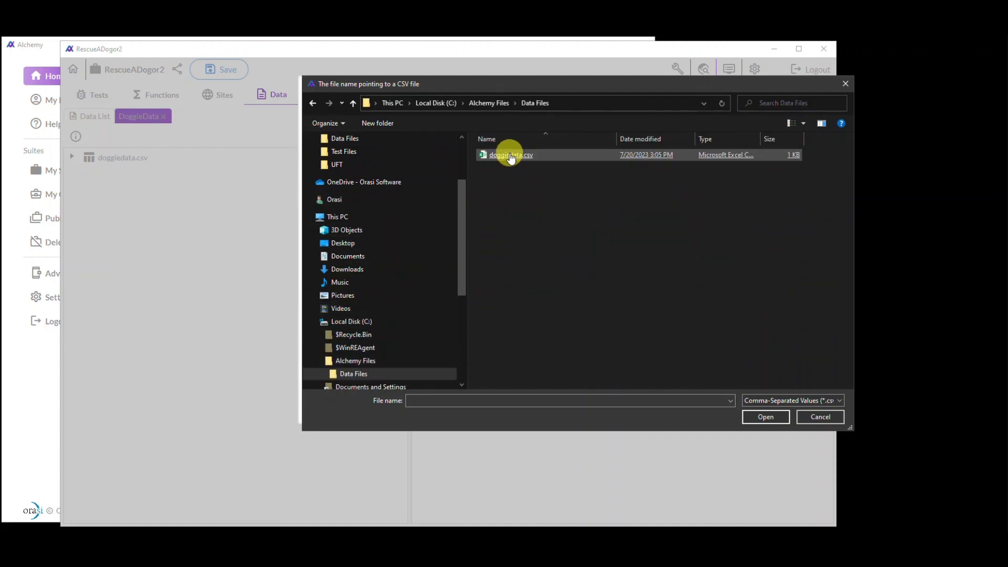
double_click(510, 154)
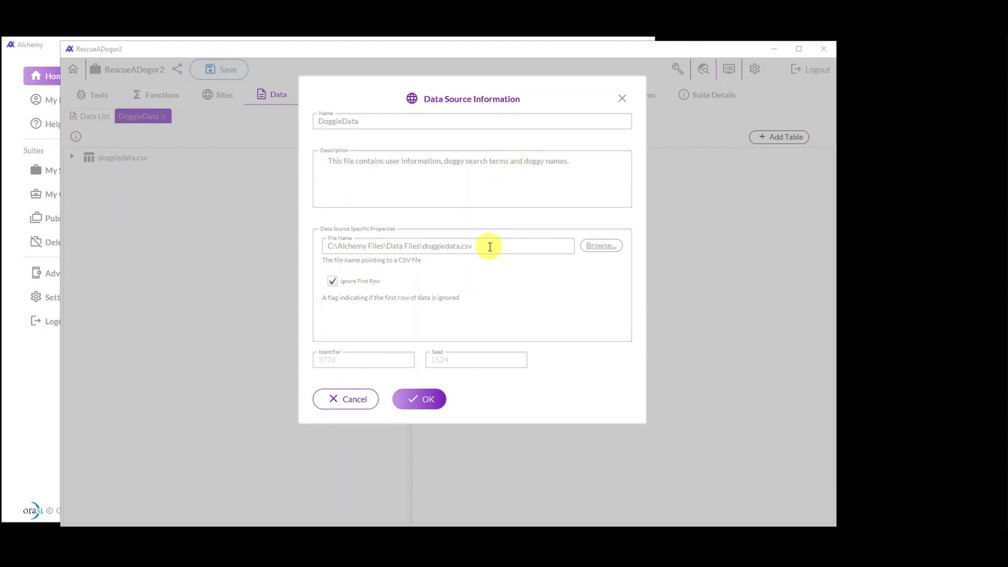
Shorten the data source's file name to the relative path Data Files\doggiedata.csv and accept the source information
drag(474, 245, 322, 245)
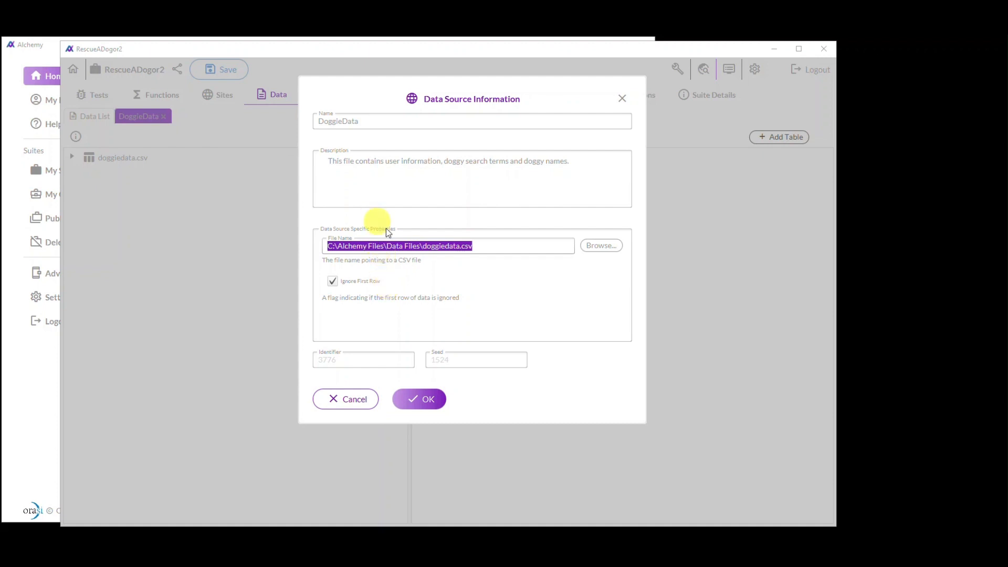
drag(387, 245, 314, 244)
key(BackSpace)
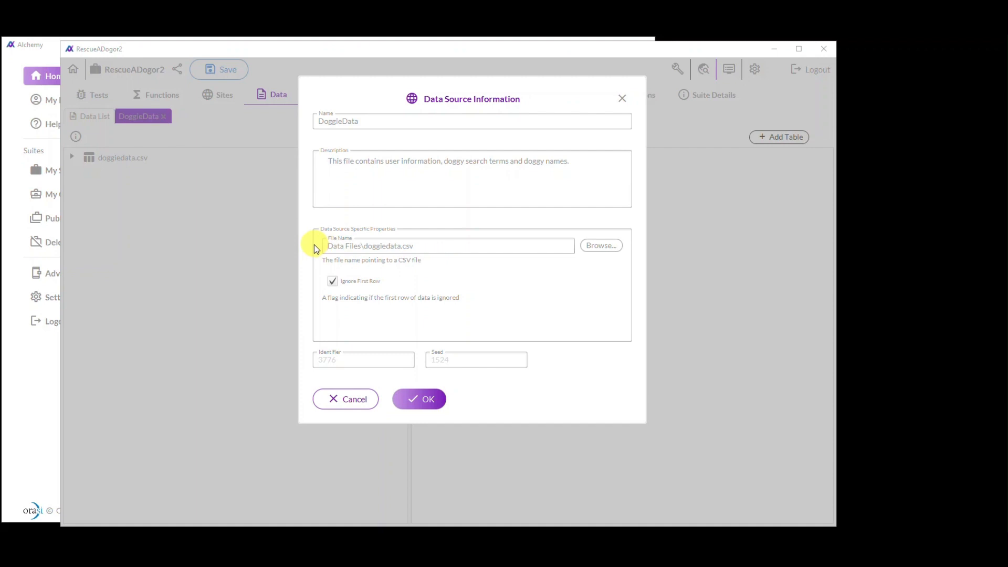
click(418, 399)
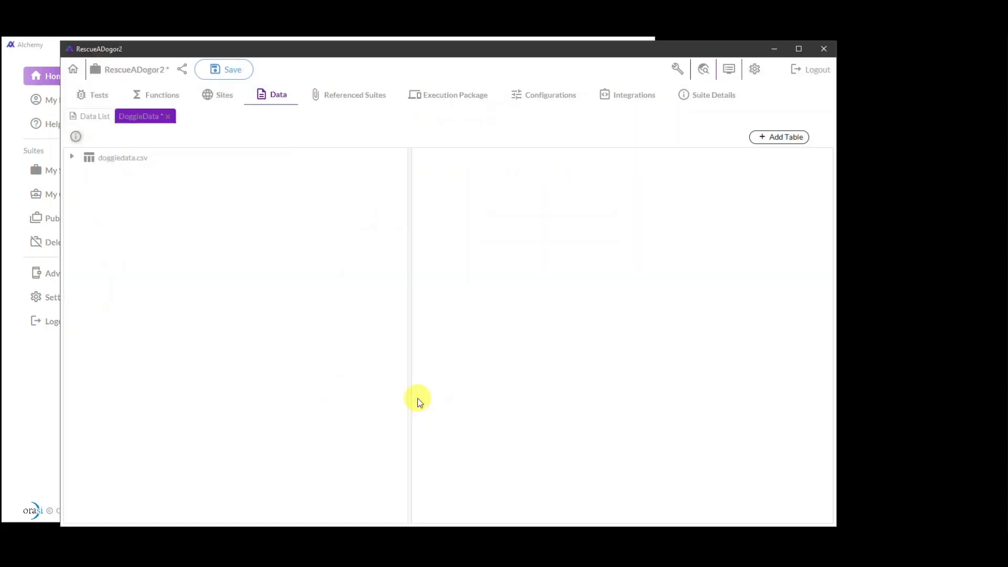
Save the RescueADogor2 suite and display the contents of the doggiedata.csv table
click(231, 70)
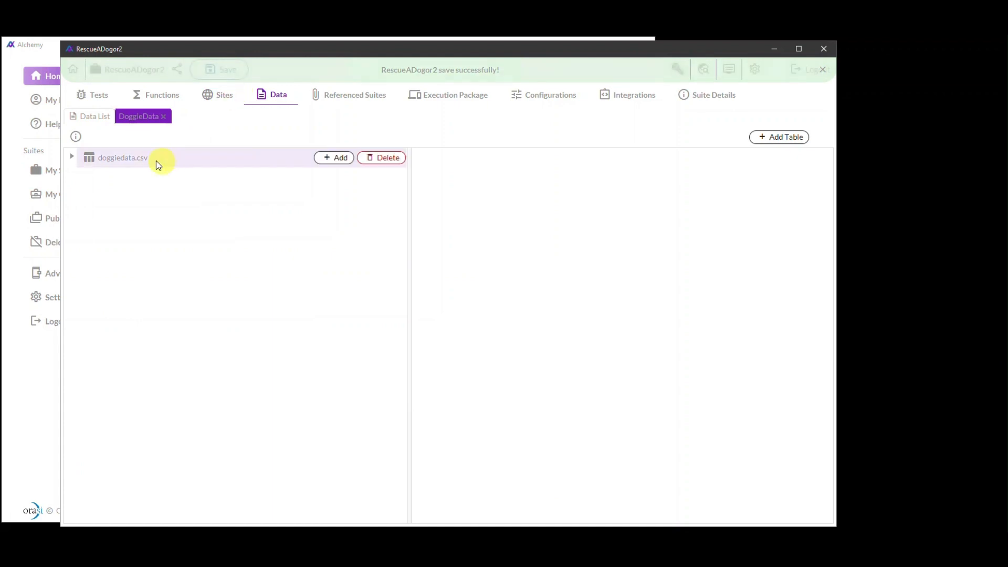
click(133, 163)
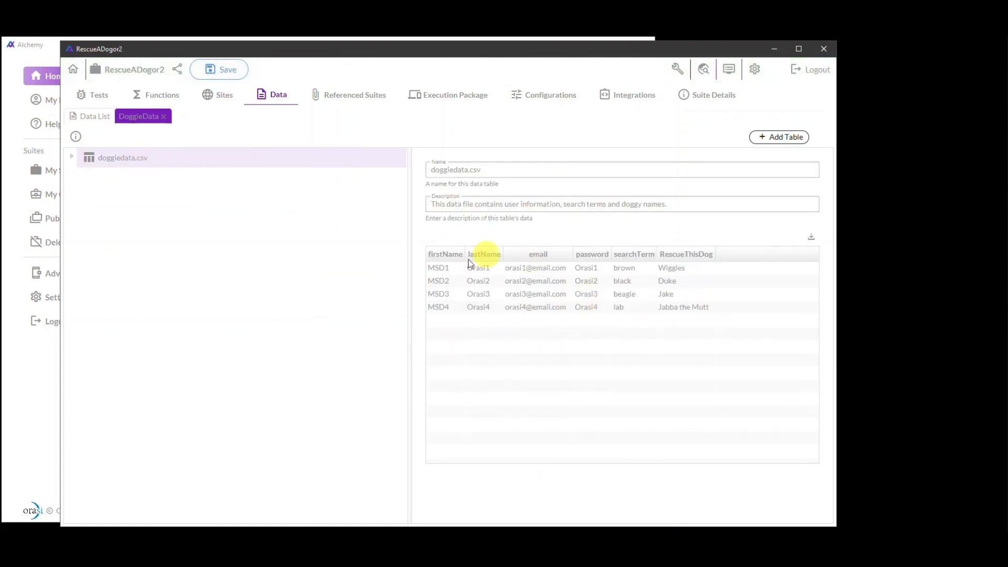